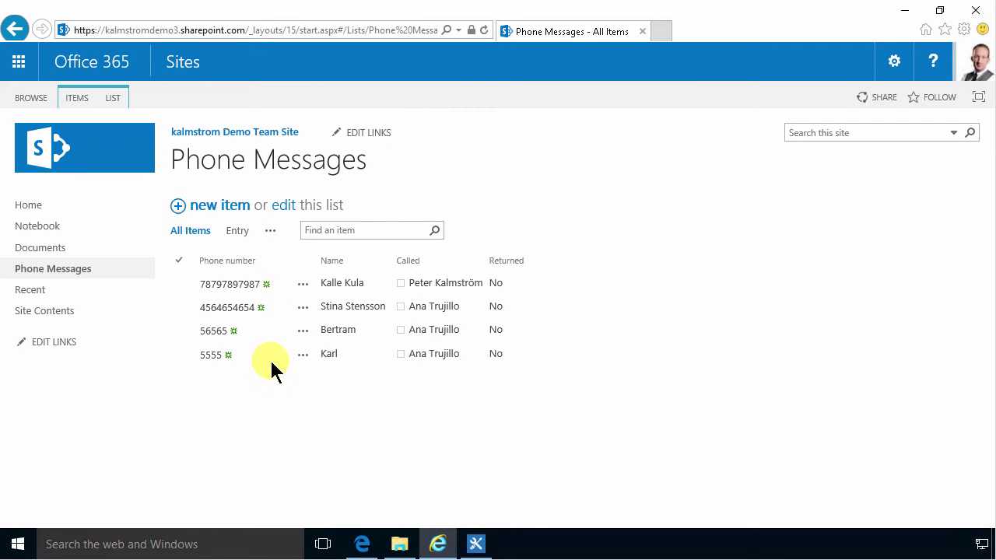
# Step: Glance at the exercise instructions PDF, then return to the Phone Messages list and check its view options
pyautogui.click(362, 544)
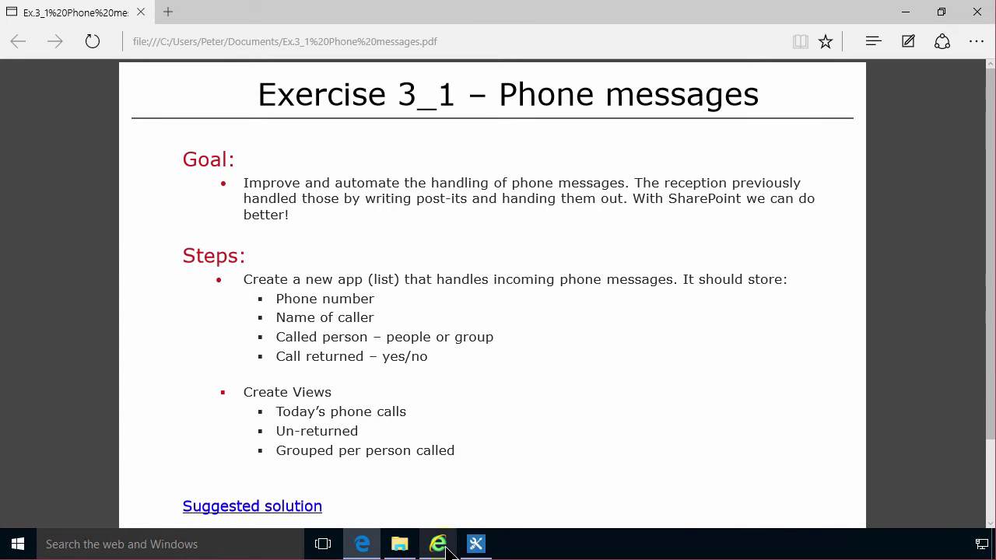
pyautogui.moveTo(442, 547)
pyautogui.click(456, 494)
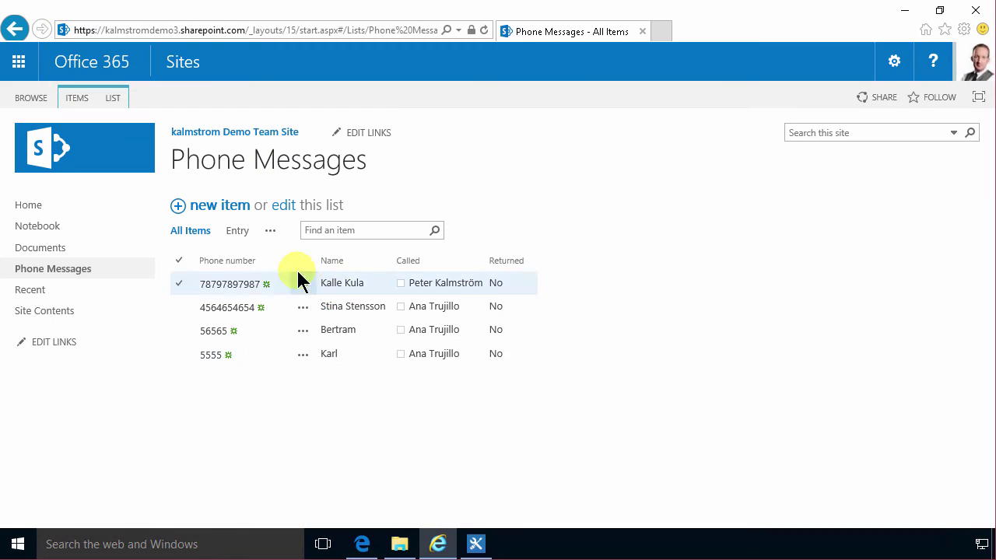
pyautogui.click(271, 232)
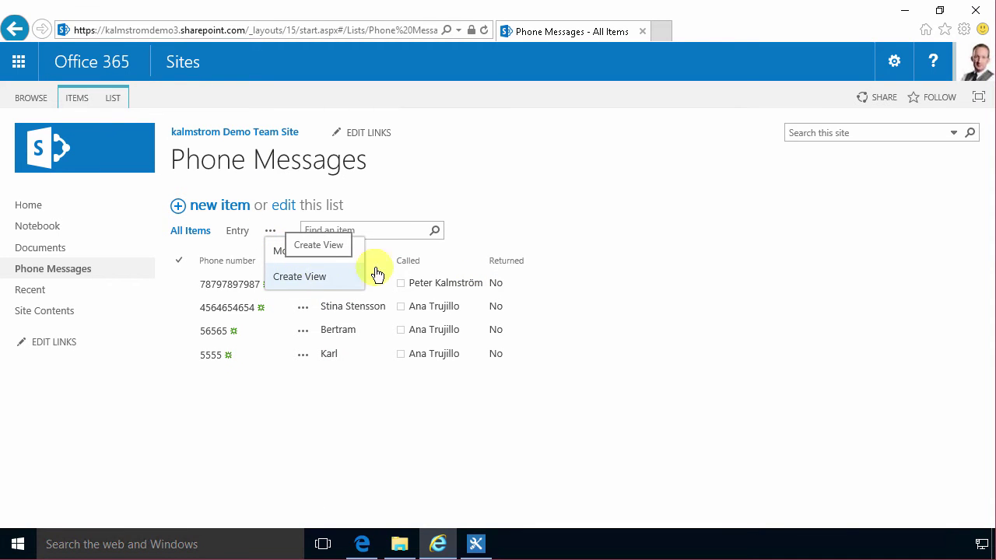
pyautogui.click(588, 275)
# Step: From the Phone Messages List Settings, under Views, start creating a new view
pyautogui.click(113, 98)
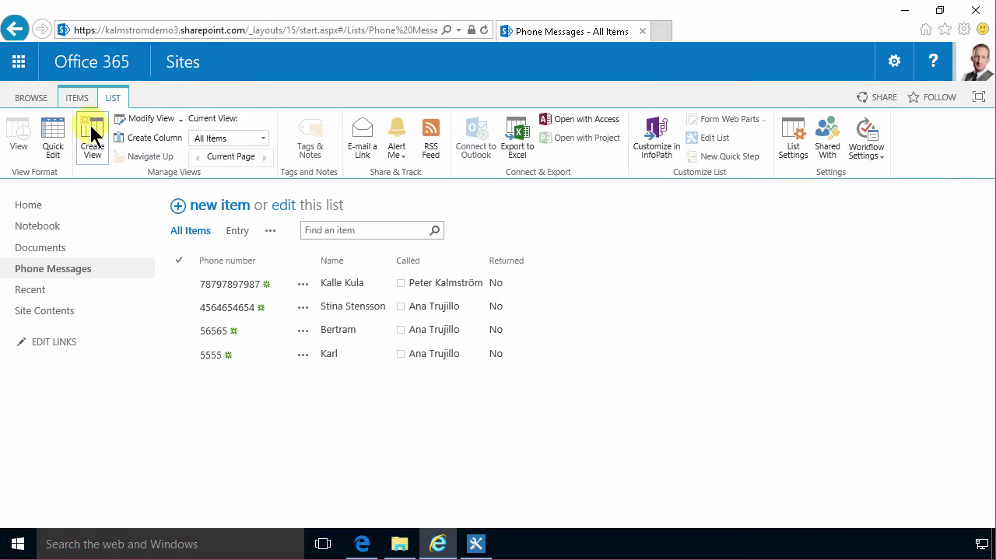
pyautogui.click(85, 140)
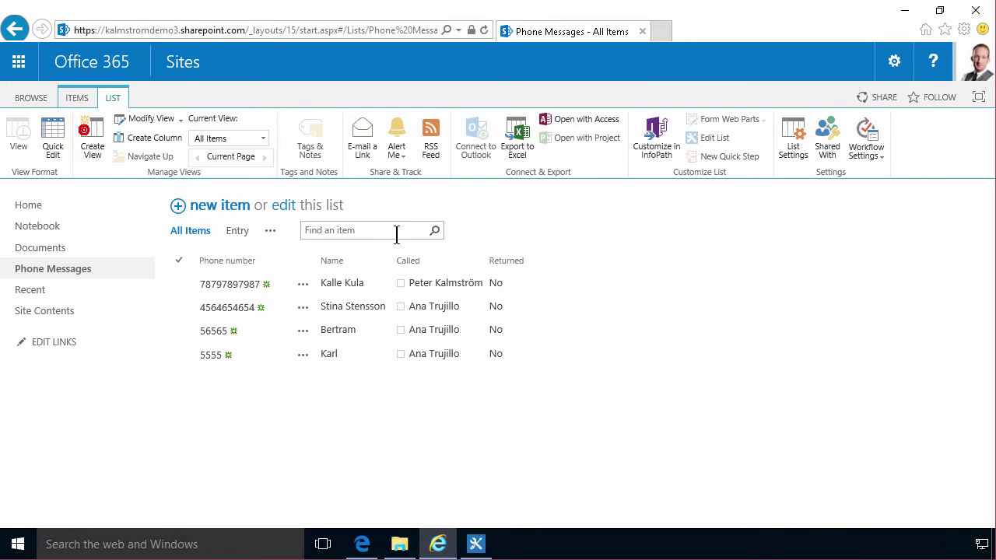
pyautogui.click(19, 29)
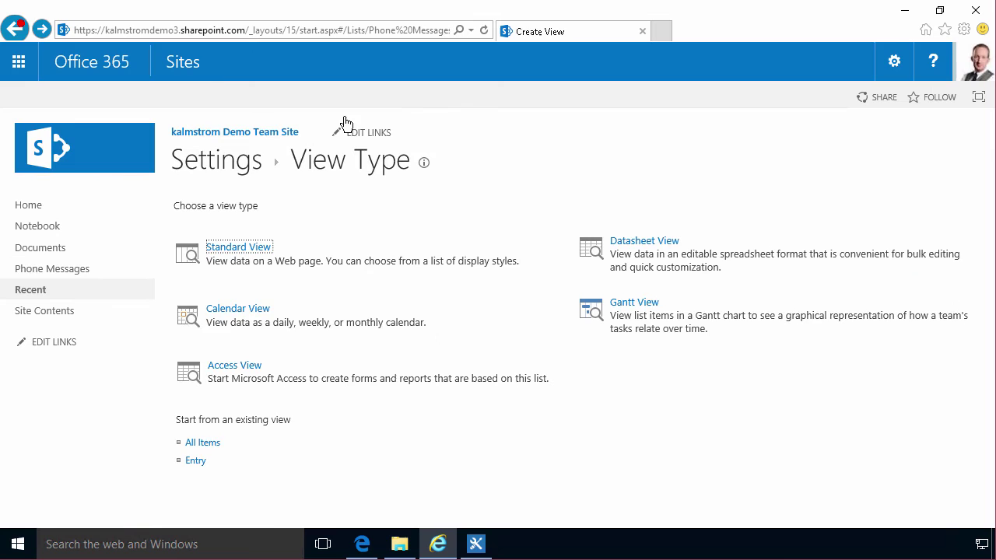
pyautogui.click(113, 98)
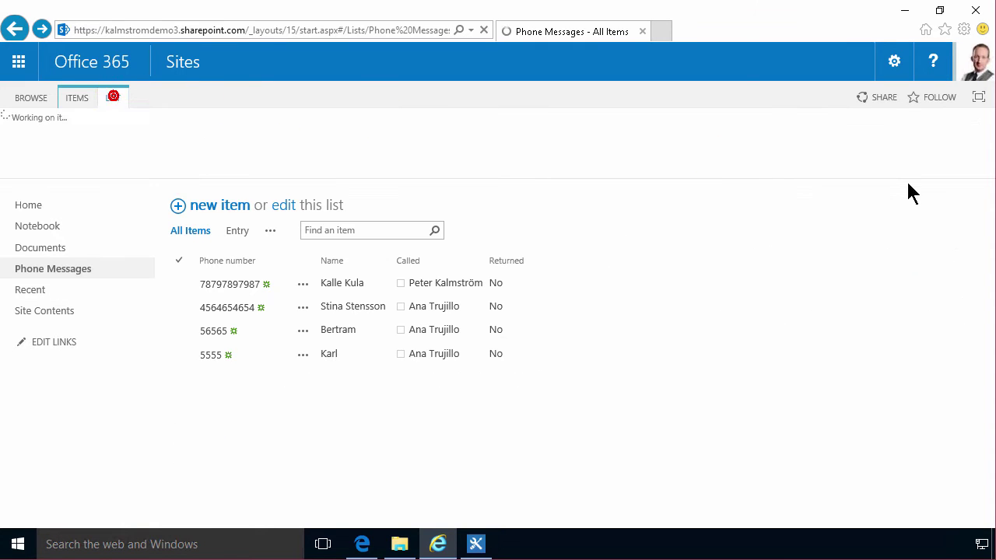
pyautogui.click(790, 132)
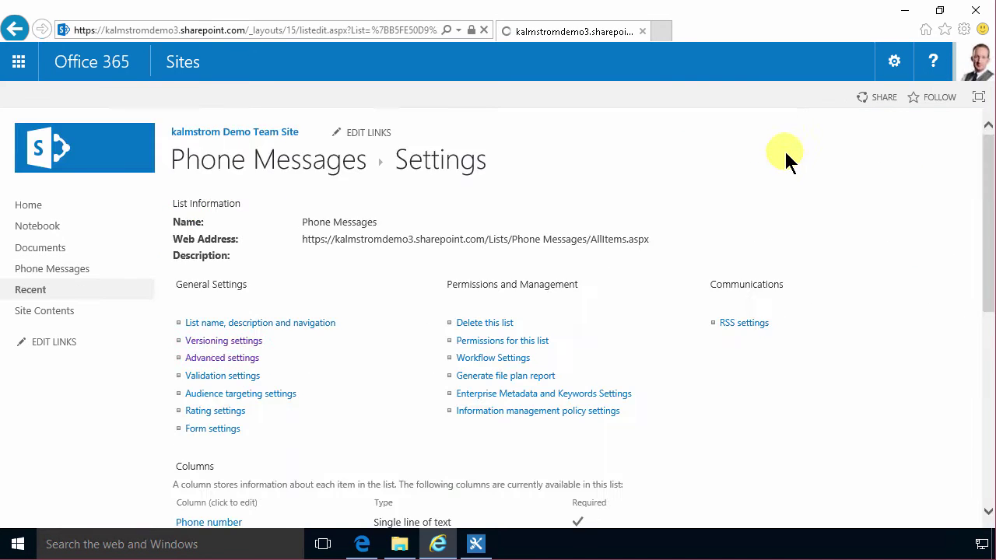
pyautogui.scroll(-10, 759, 336)
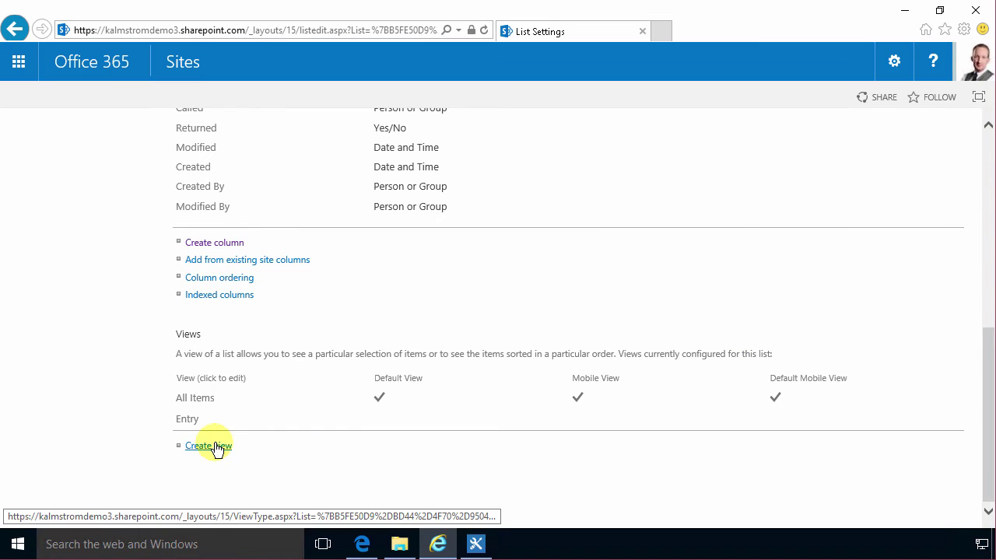
pyautogui.click(217, 448)
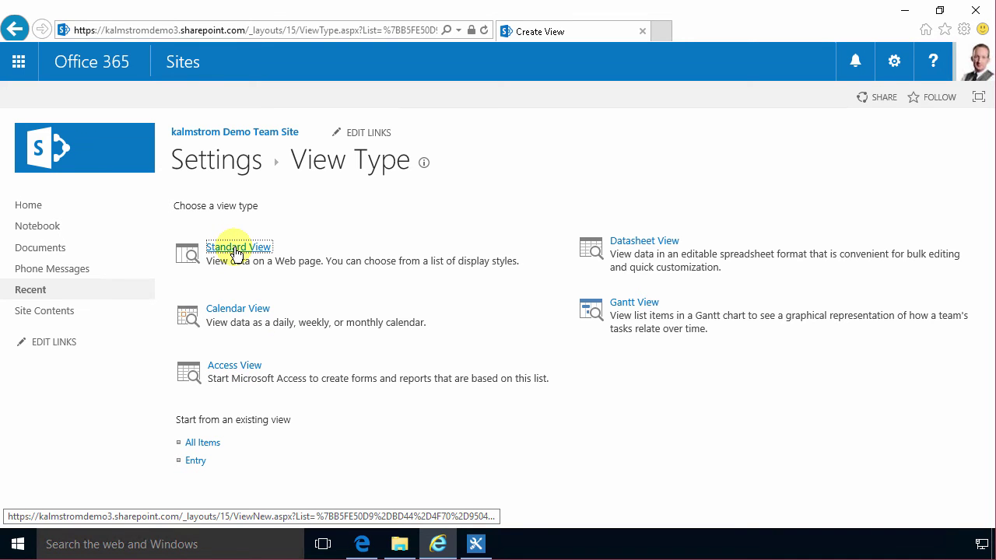
pyautogui.click(362, 544)
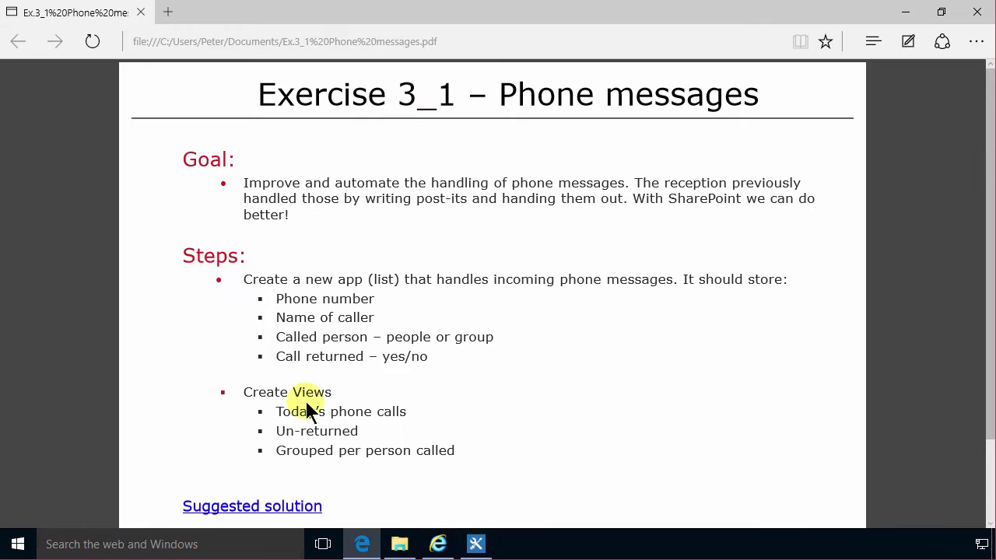
pyautogui.click(439, 545)
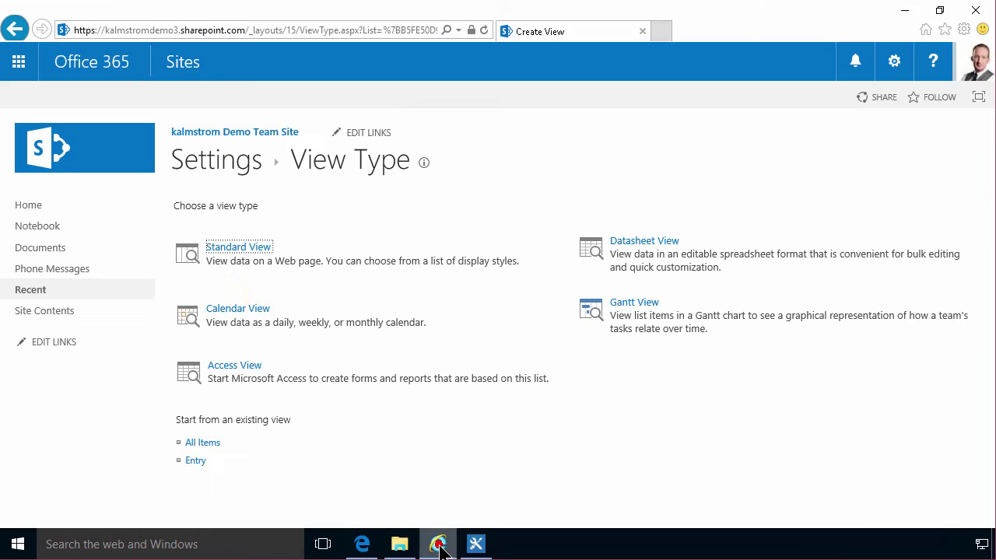
# Step: Choose Standard View, name it Today's, and select the [Today] keyword from the filter help
pyautogui.click(243, 247)
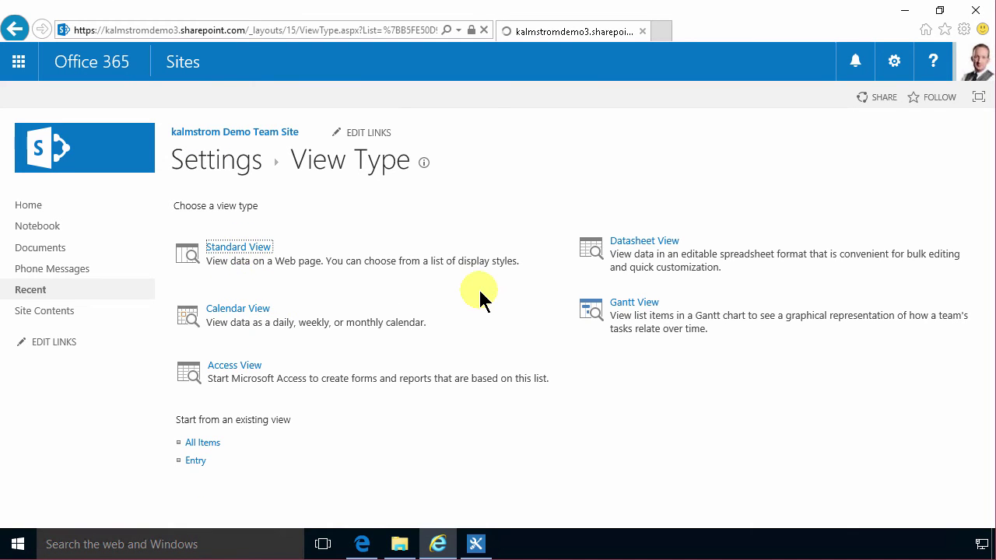
pyautogui.write("Today's")
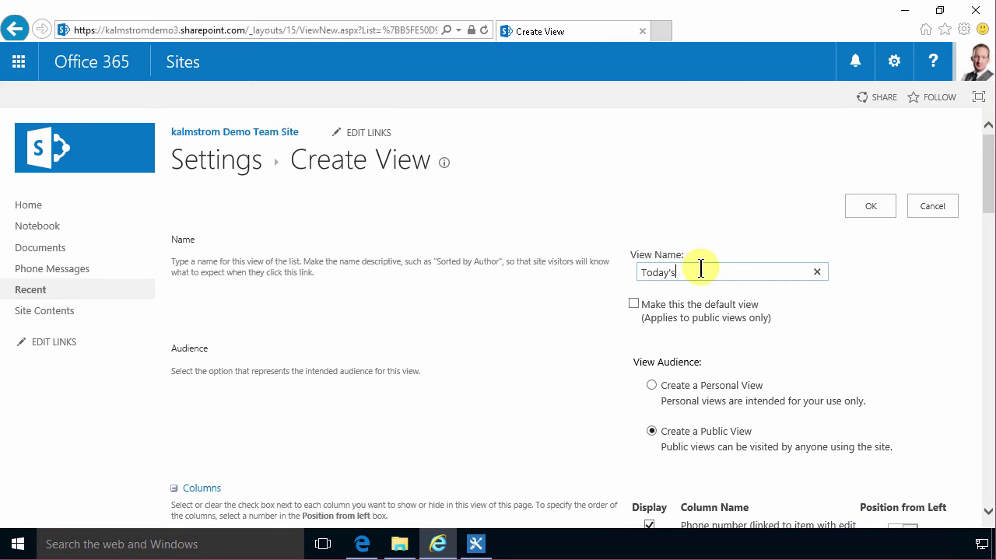
pyautogui.moveTo(991, 178); pyautogui.dragTo(988, 363)
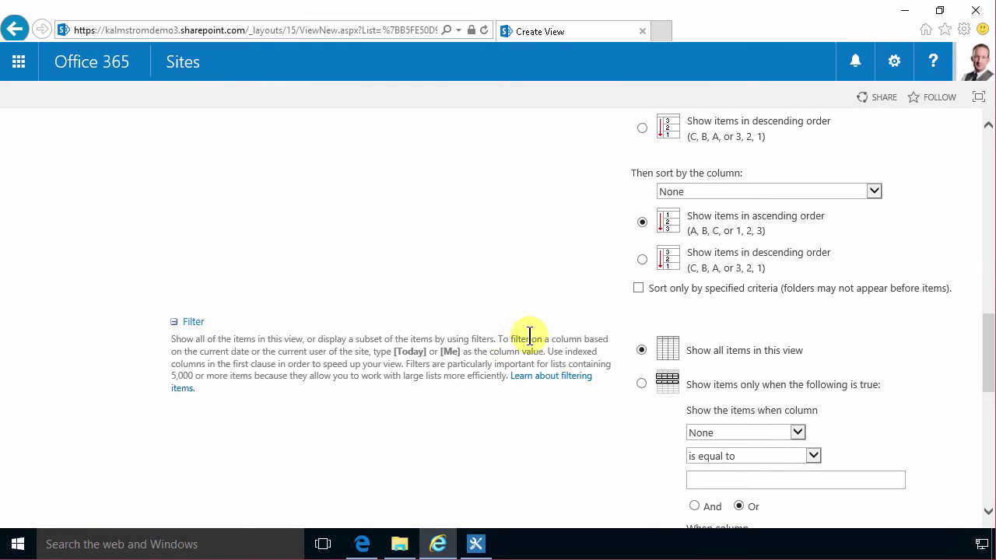
pyautogui.doubleClick(394, 351)
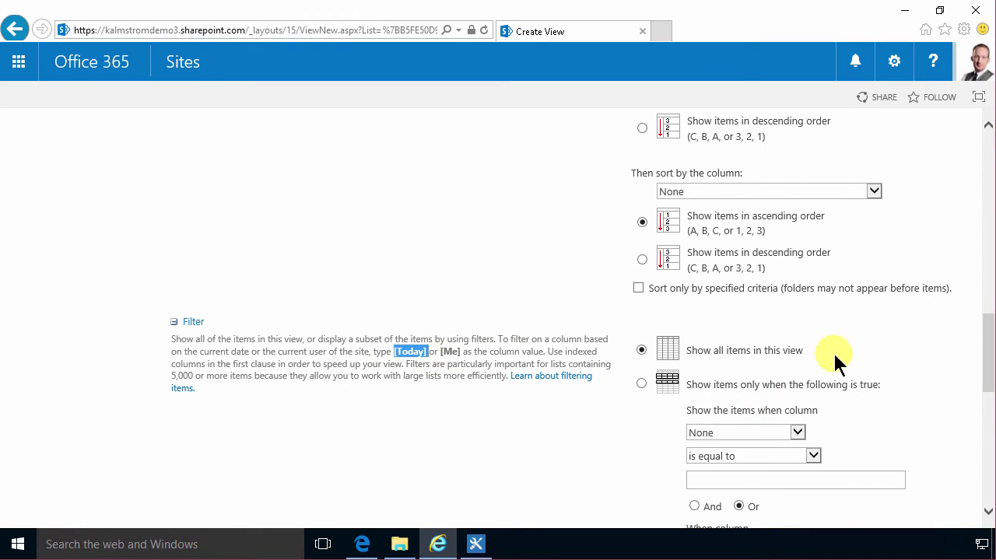
pyautogui.scroll(-1, 986, 352)
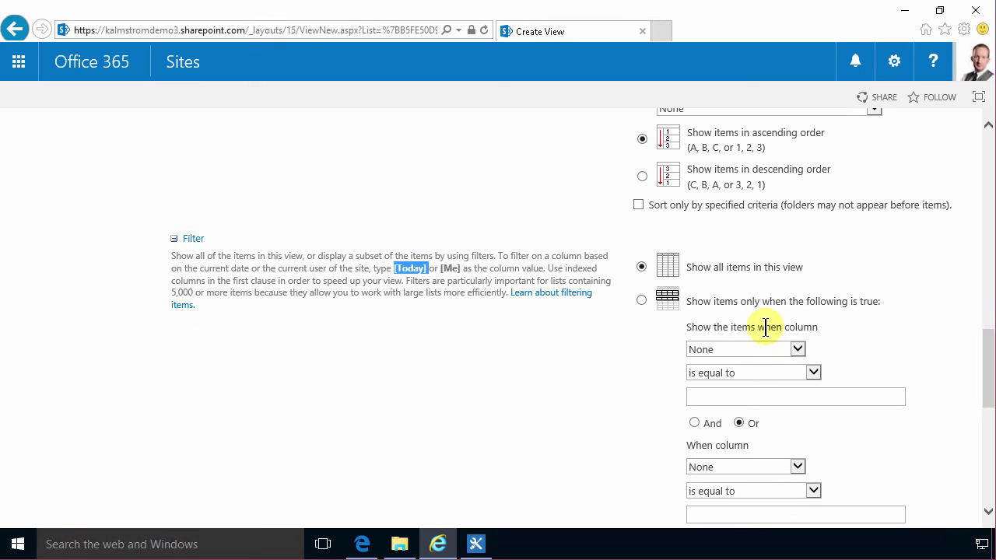
# Step: Set the Today's view filter to Created is equal to [Today]
pyautogui.click(747, 350)
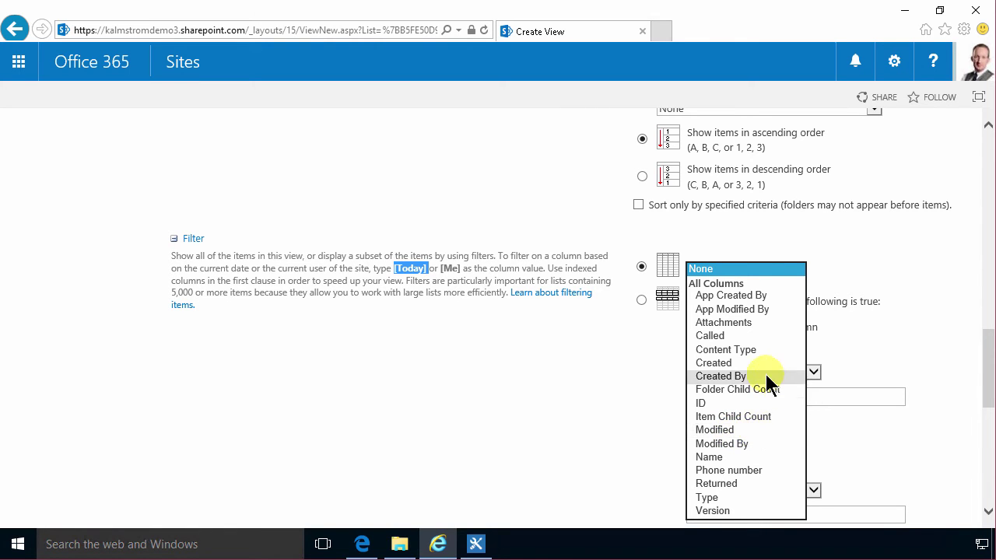
pyautogui.click(724, 363)
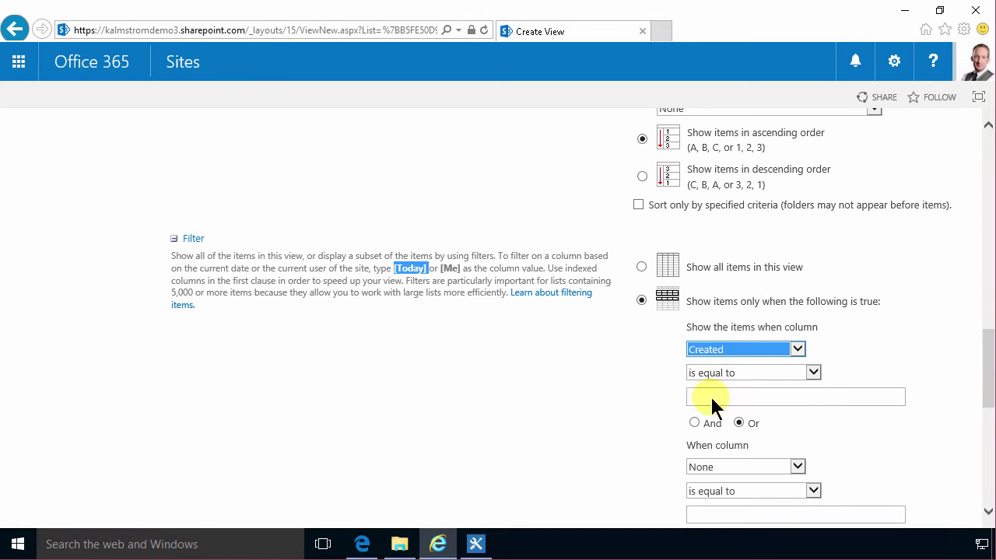
pyautogui.click(712, 398)
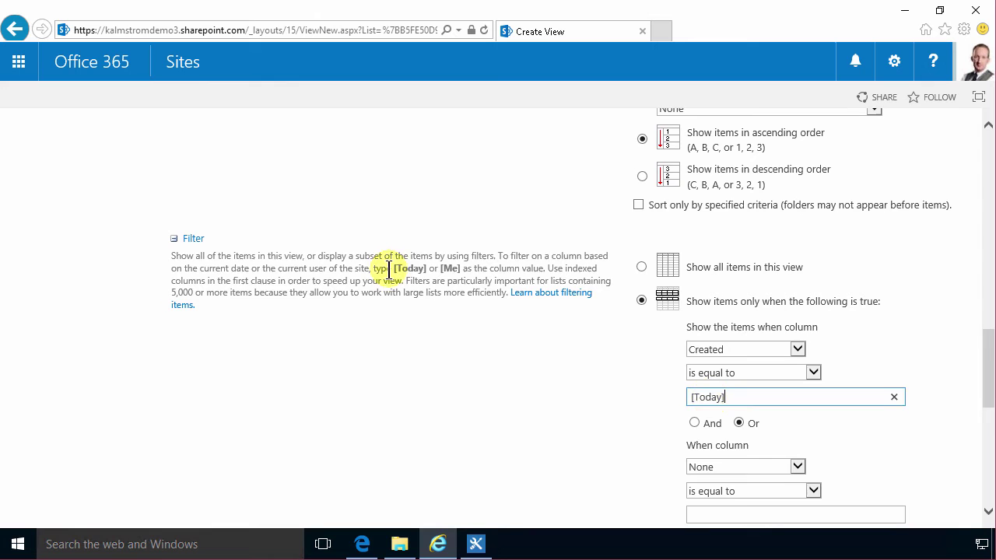
pyautogui.scroll(-6, 498, 311)
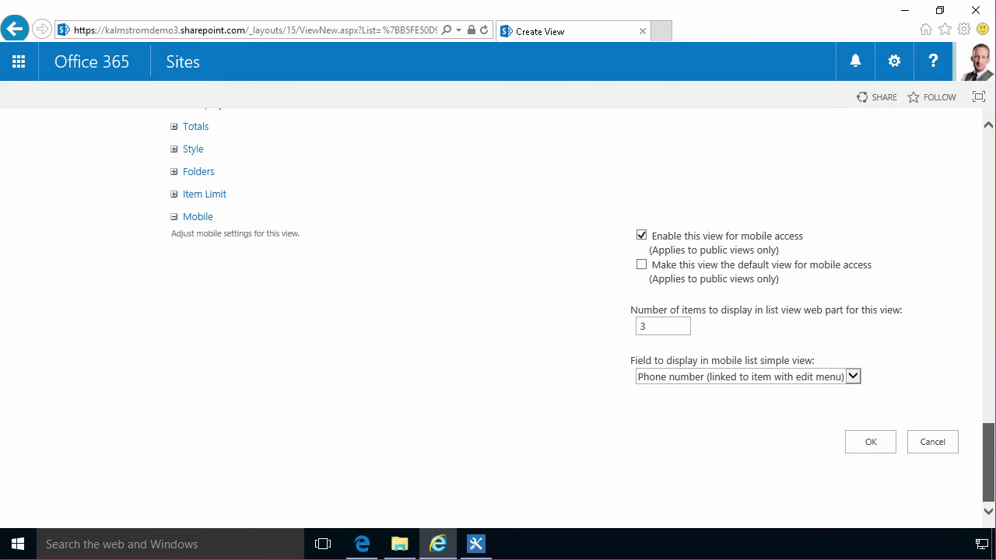
# Step: Save the Today's view and start another Standard view named By called
pyautogui.click(869, 445)
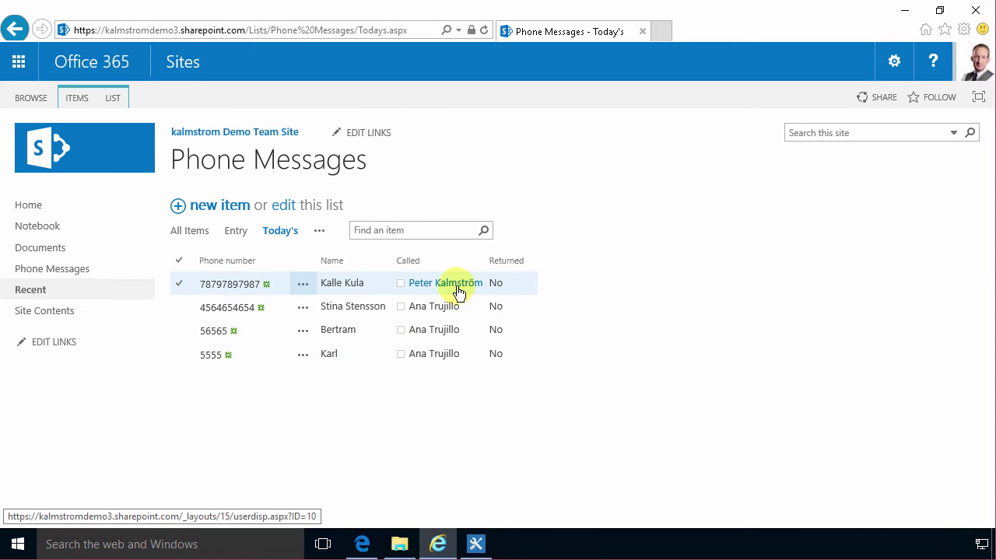
pyautogui.click(319, 231)
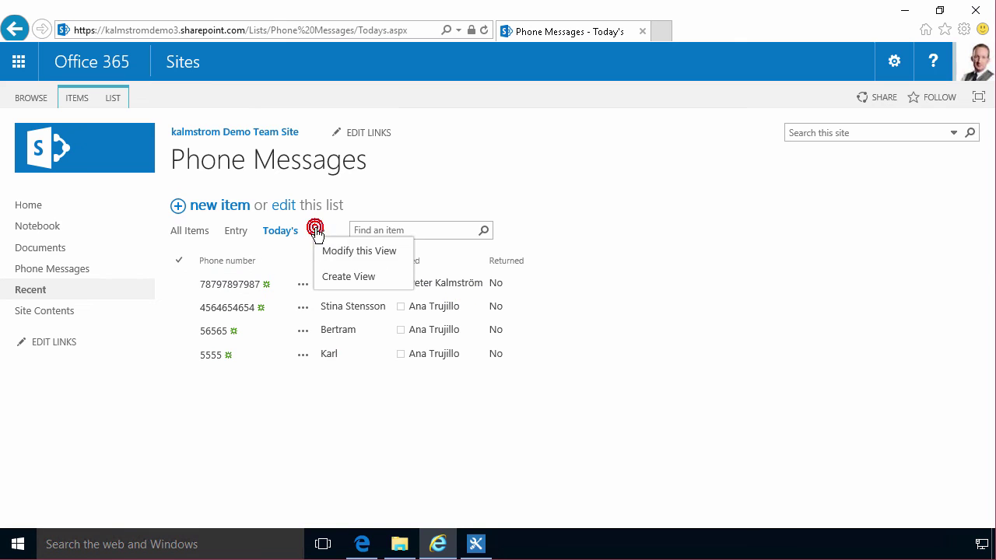
pyautogui.click(353, 274)
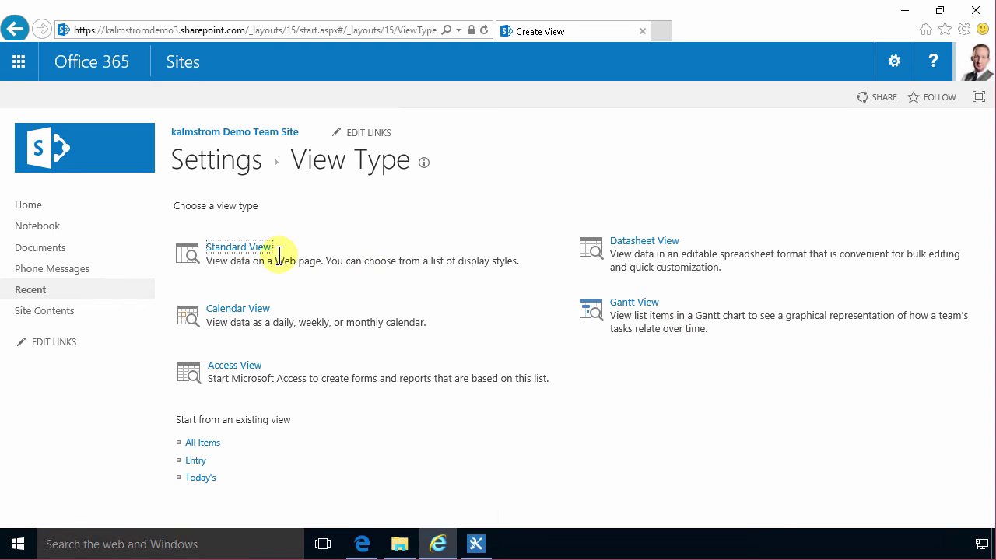
pyautogui.click(258, 247)
pyautogui.write('Per called')
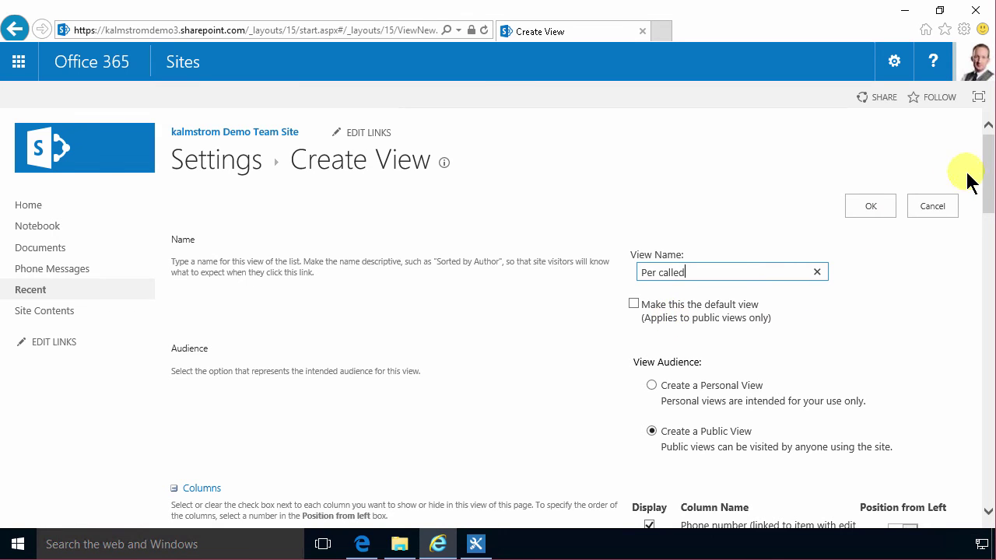
pyautogui.click(646, 266)
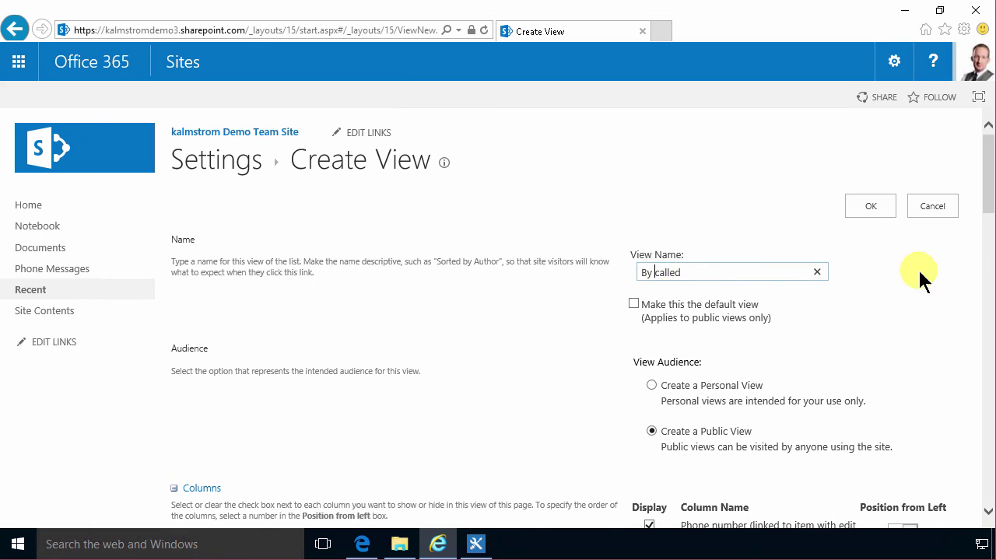
# Step: Set First group by the column to Called and save the view
pyautogui.moveTo(987, 221); pyautogui.dragTo(988, 475)
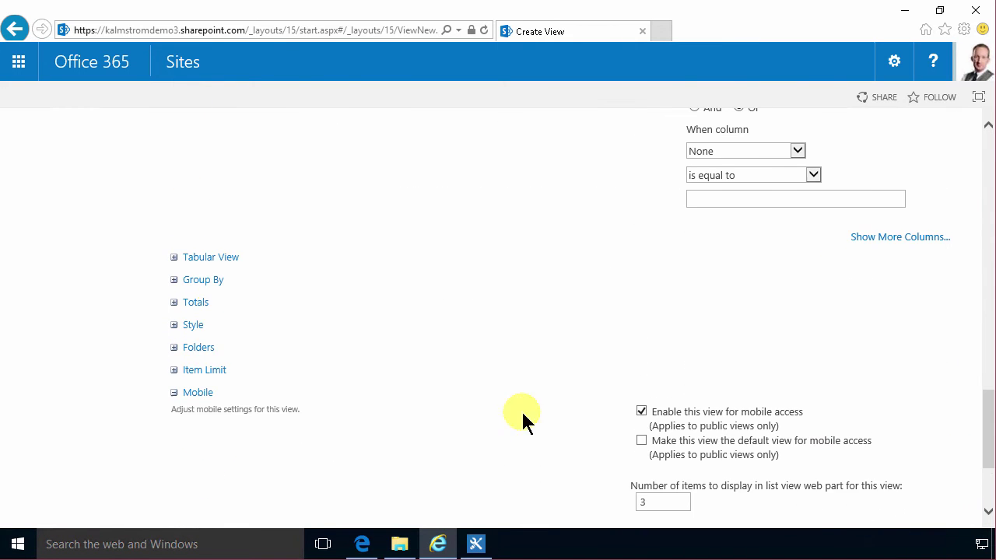
pyautogui.click(171, 282)
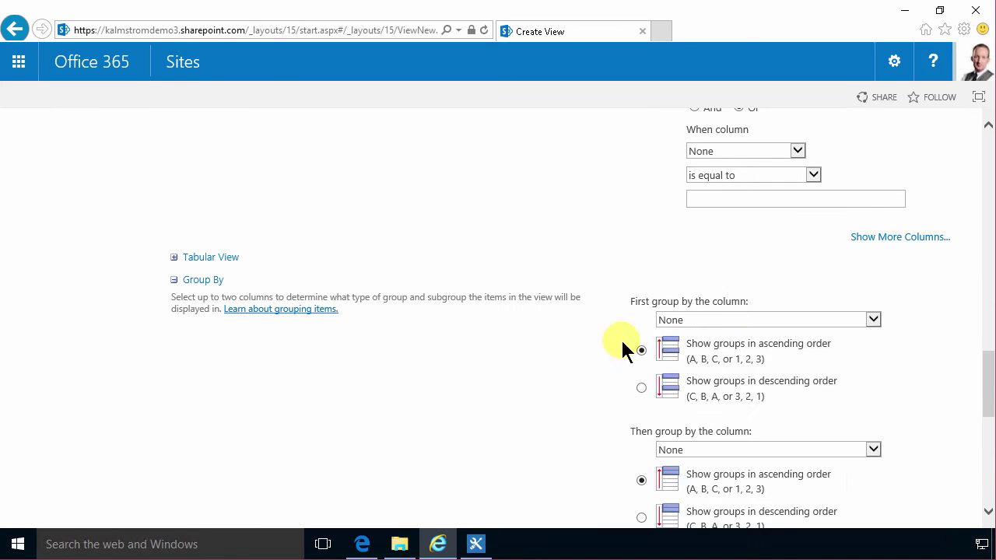
pyautogui.click(720, 319)
pyautogui.click(693, 353)
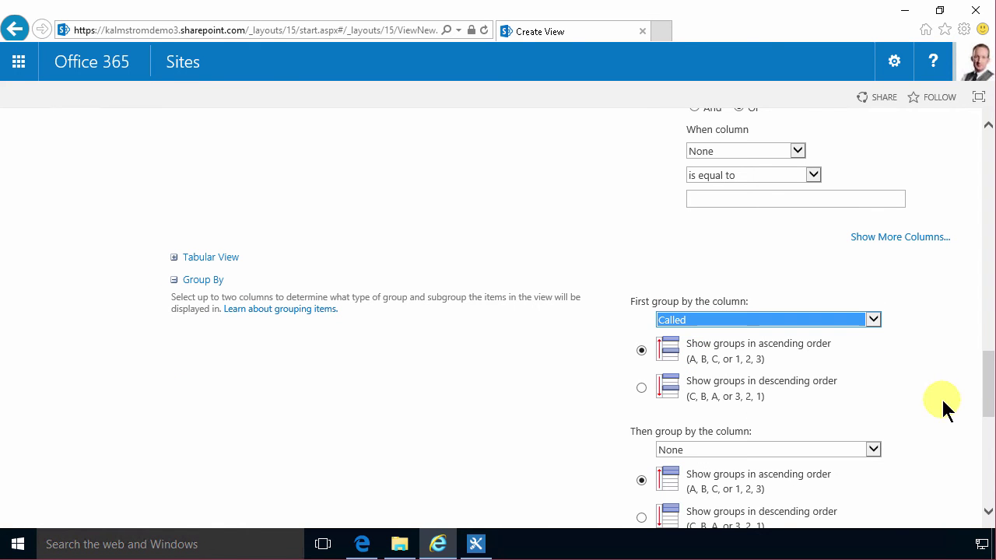
pyautogui.moveTo(990, 383); pyautogui.dragTo(986, 500)
pyautogui.click(859, 443)
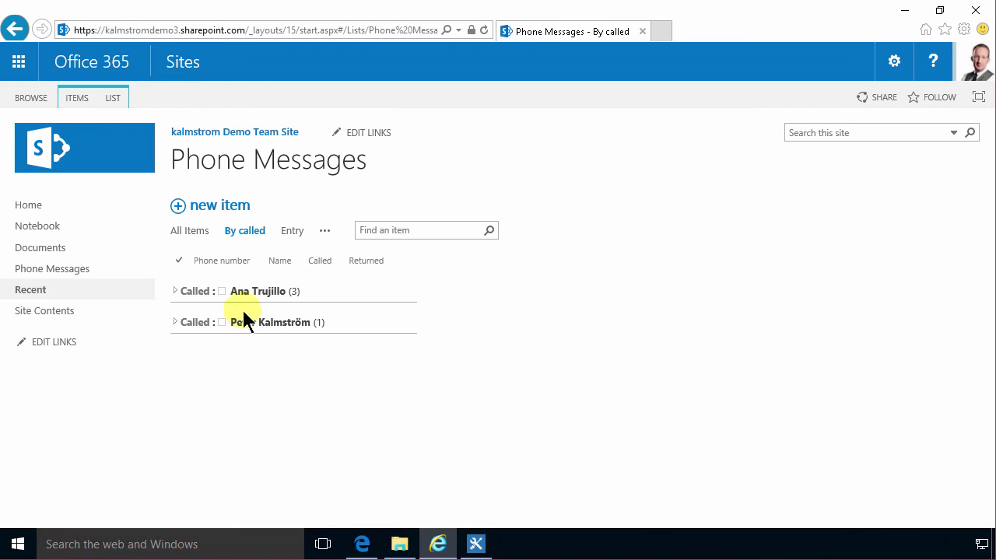
pyautogui.click(176, 296)
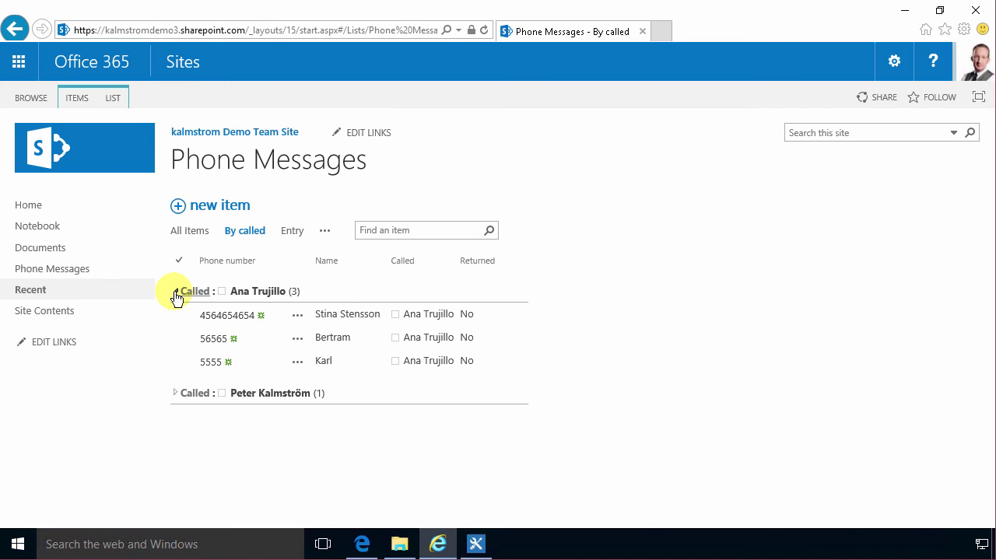
pyautogui.click(176, 295)
pyautogui.click(178, 326)
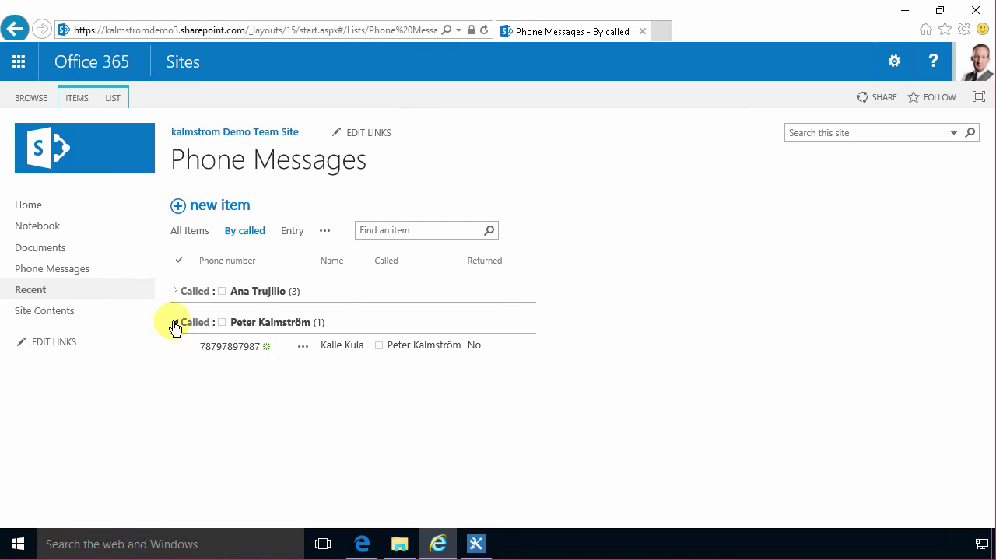
pyautogui.click(183, 326)
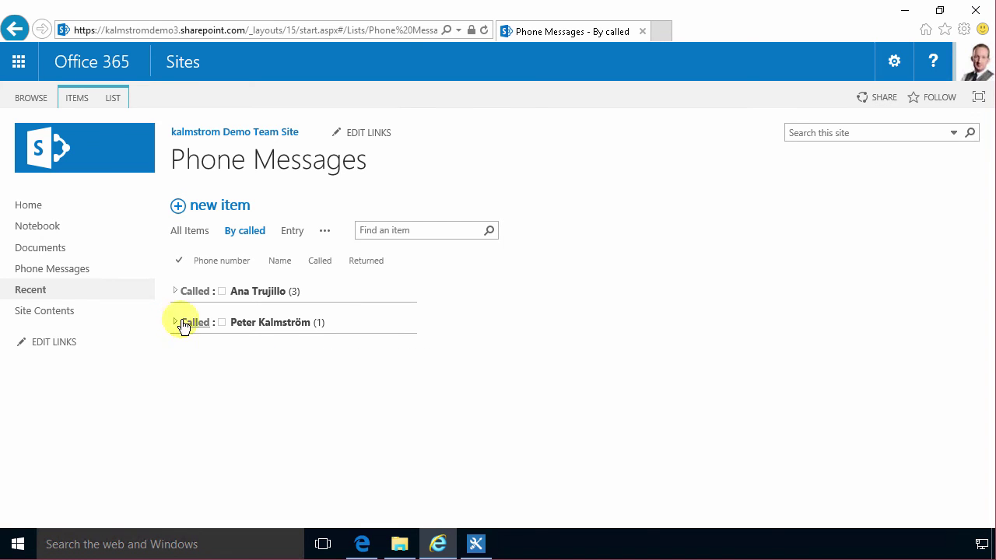
# Step: Create a Standard view named Unreturned and uncheck the Returned column
pyautogui.click(323, 231)
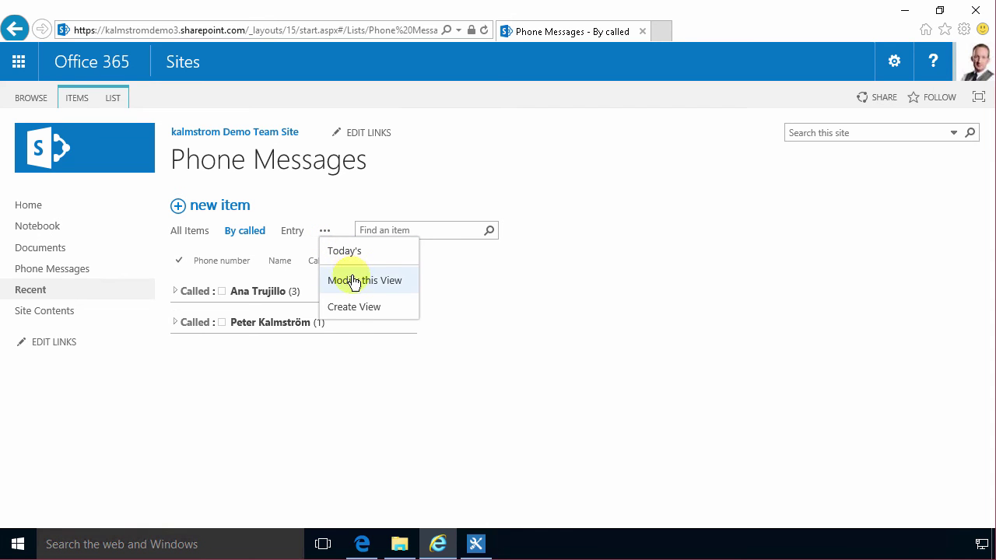
pyautogui.click(351, 307)
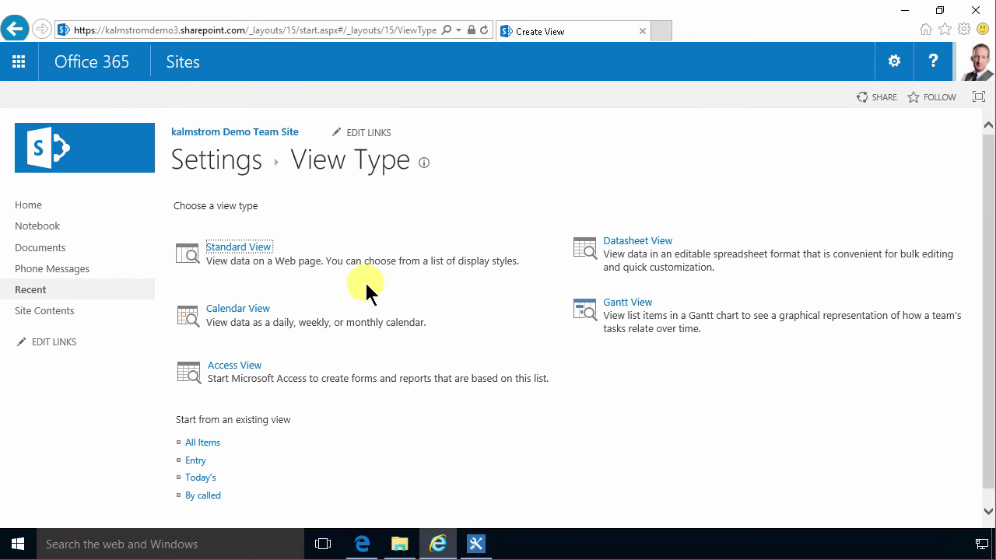
pyautogui.click(251, 249)
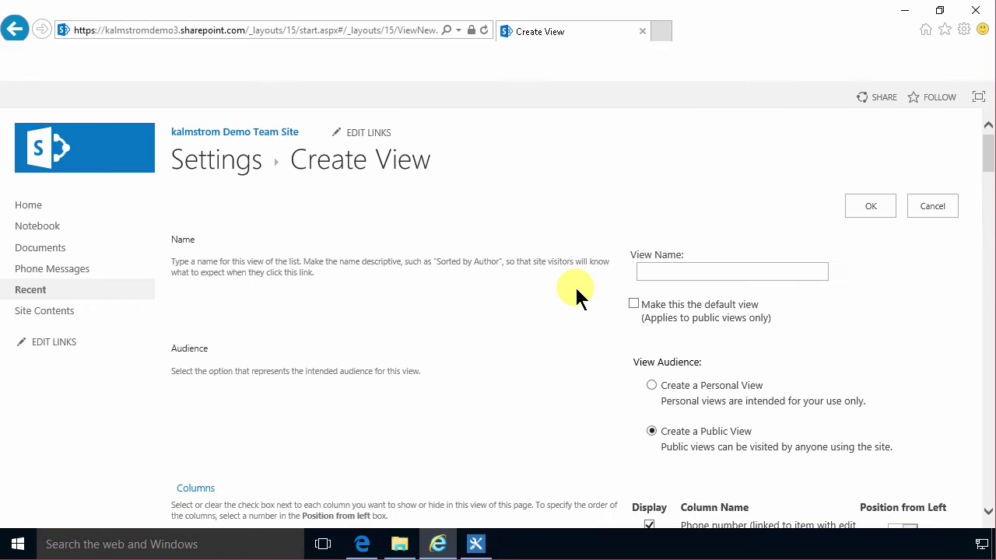
pyautogui.write('Unreturned')
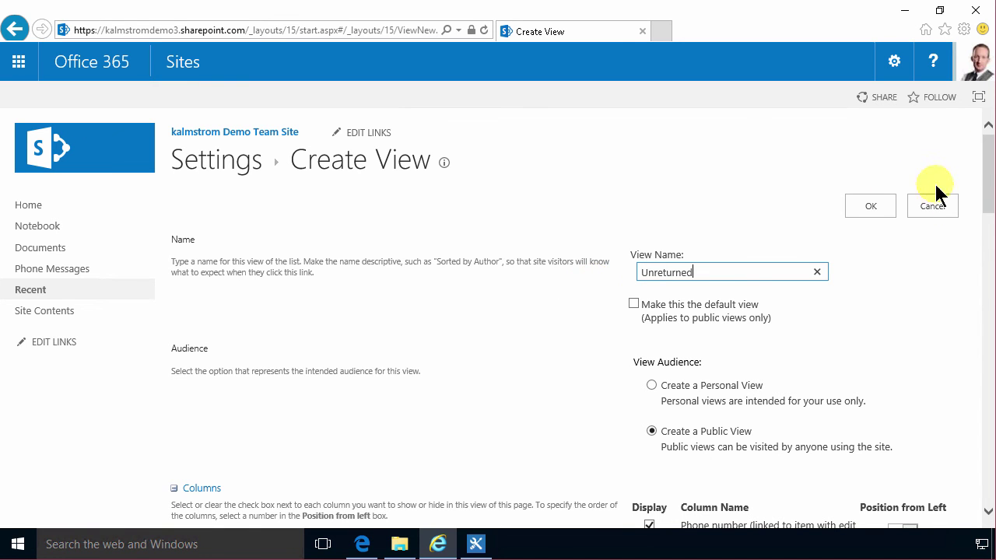
pyautogui.moveTo(987, 151); pyautogui.dragTo(987, 230)
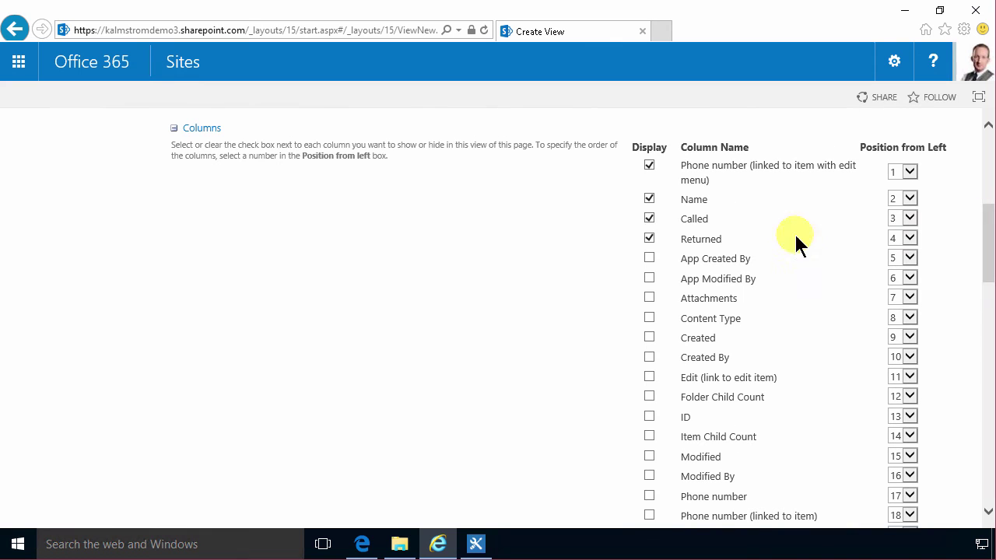
pyautogui.click(649, 239)
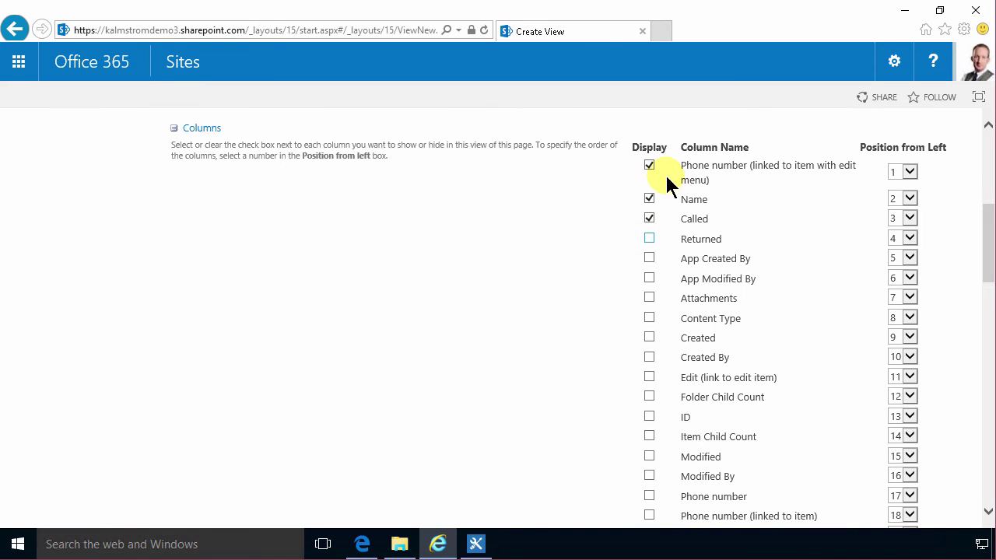
pyautogui.moveTo(986, 223); pyautogui.dragTo(989, 312)
# Step: Filter the view to show items only when Returned is not equal to Yes, then save it
pyautogui.scroll(-3, 752, 389)
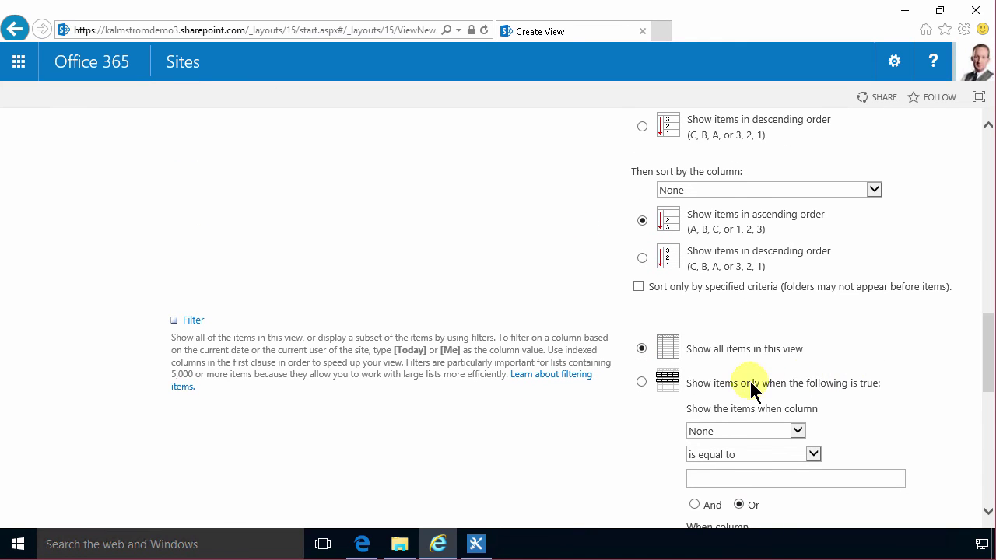
pyautogui.click(755, 429)
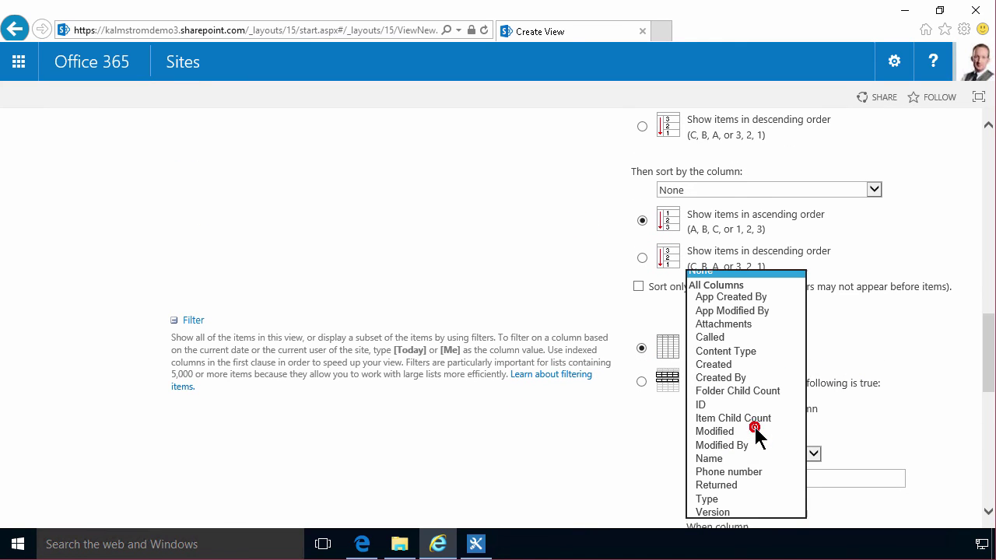
pyautogui.click(724, 485)
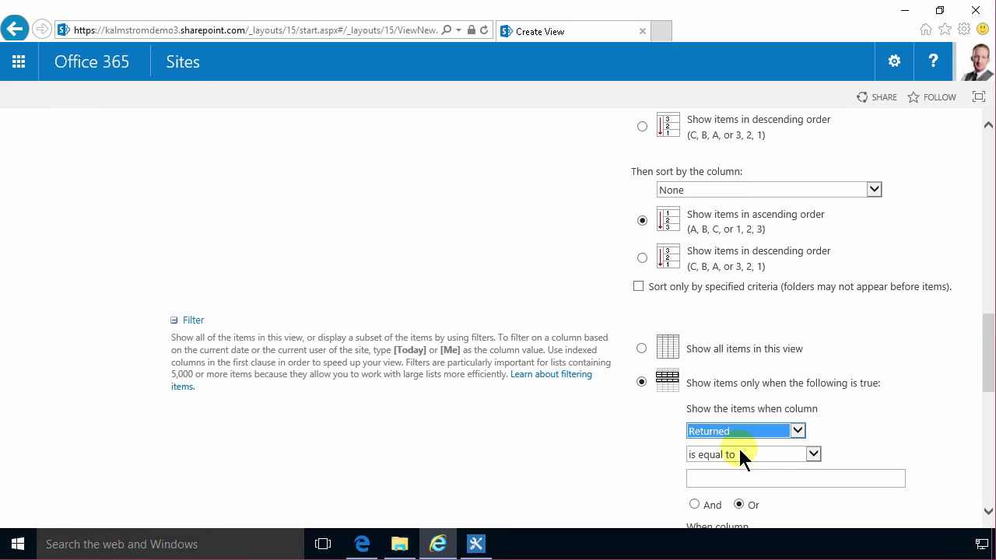
pyautogui.click(720, 478)
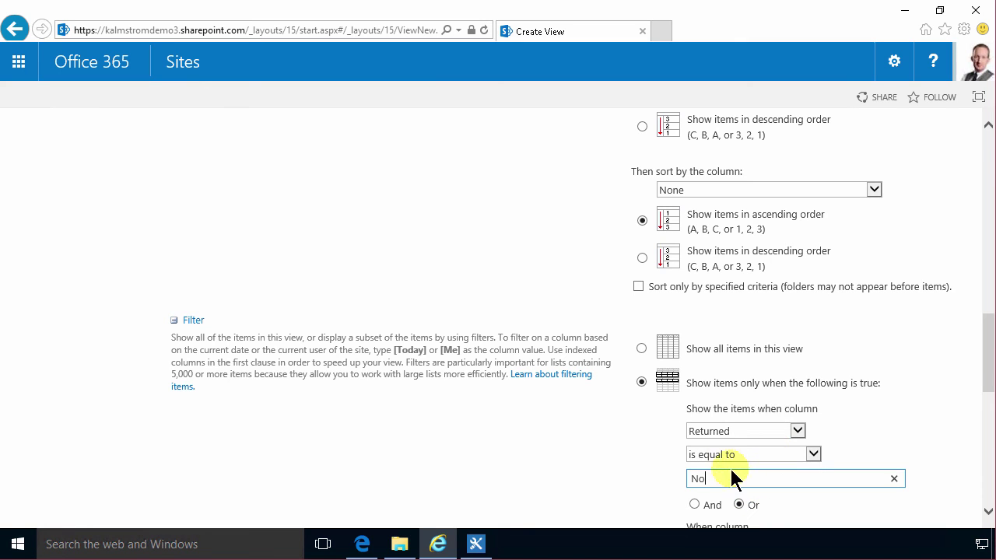
pyautogui.click(746, 451)
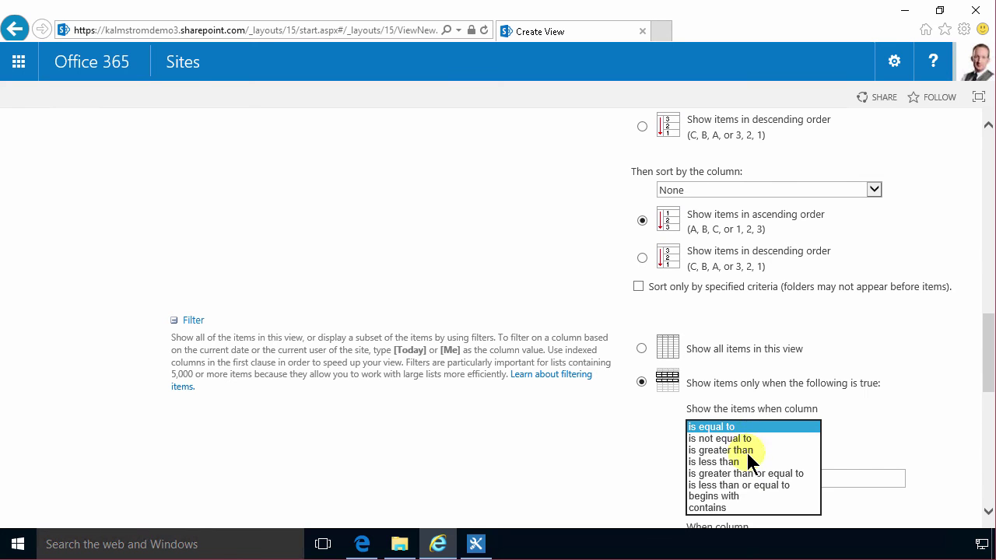
pyautogui.click(747, 441)
pyautogui.doubleClick(736, 479)
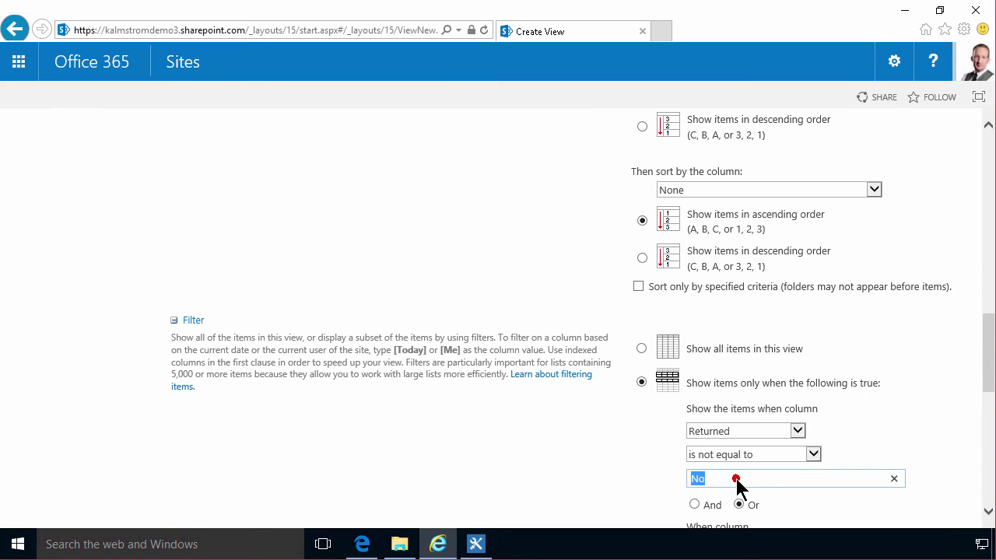
pyautogui.write('Yes')
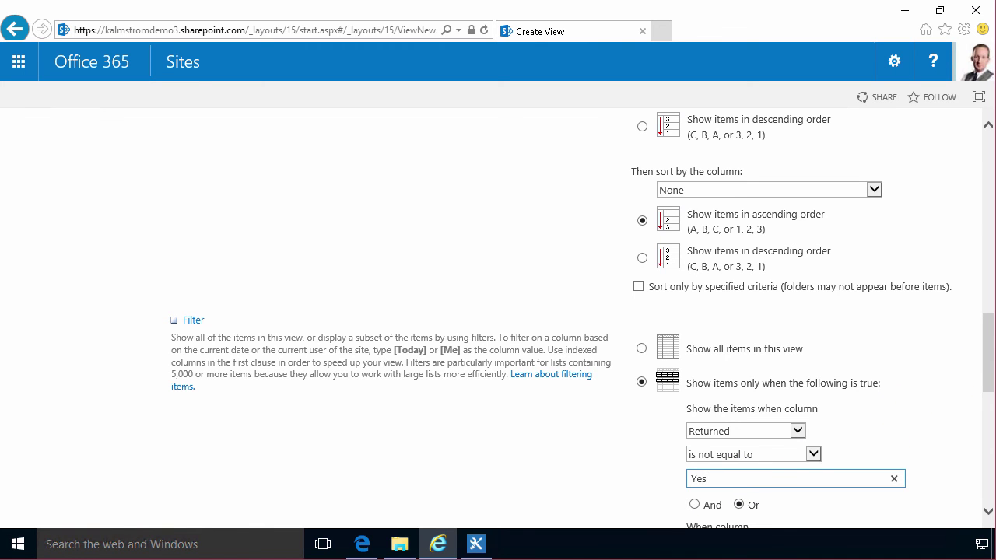
pyautogui.moveTo(989, 357); pyautogui.dragTo(939, 481)
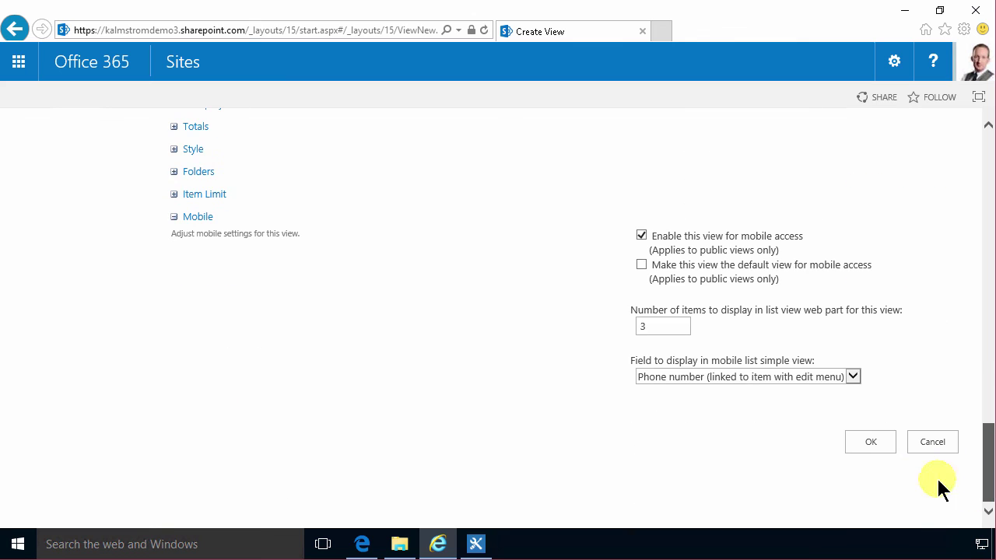
pyautogui.click(861, 444)
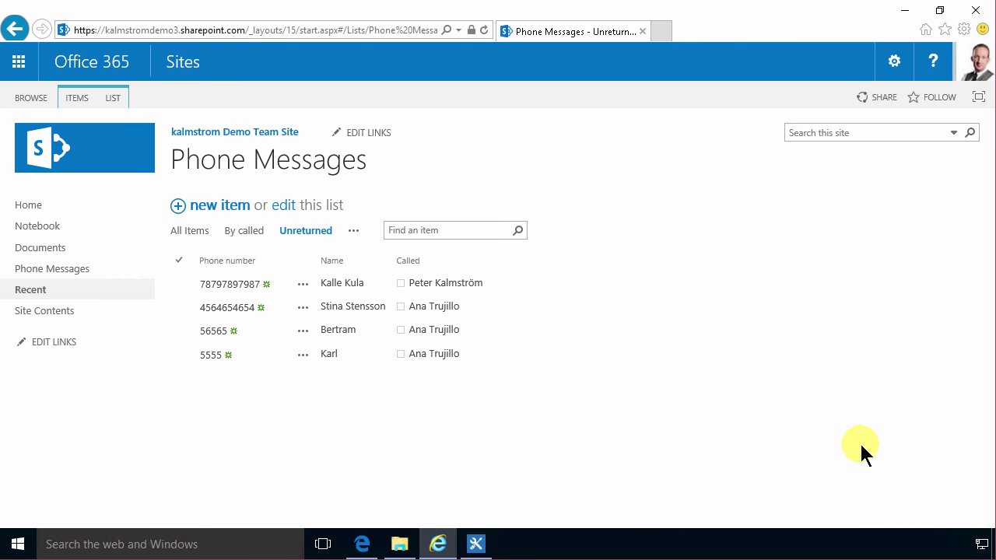
pyautogui.click(238, 233)
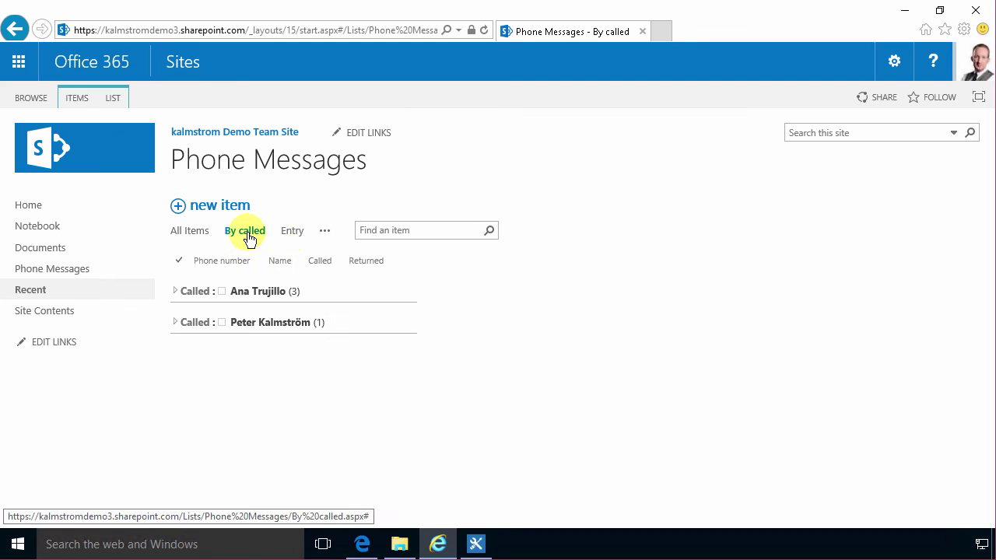
pyautogui.click(296, 233)
pyautogui.click(323, 232)
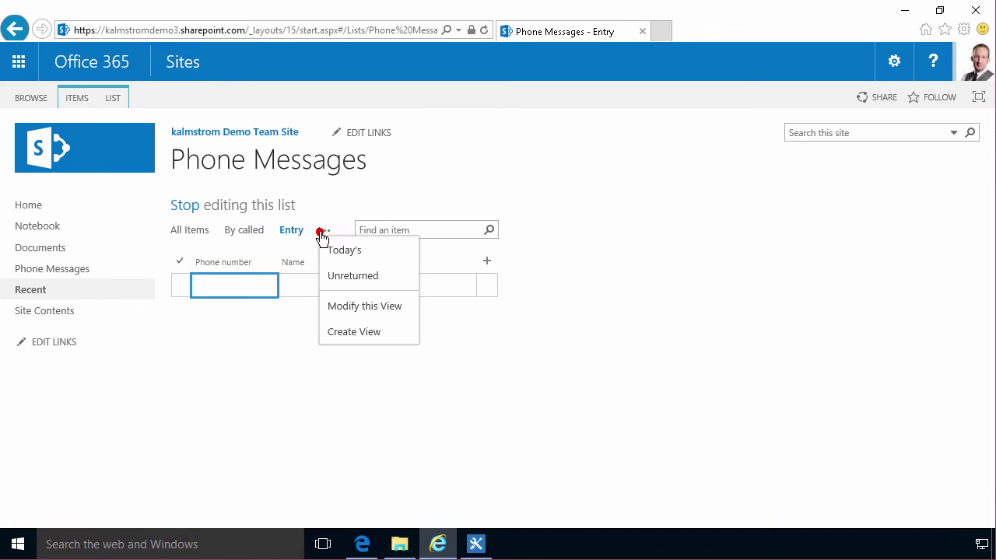
pyautogui.click(354, 250)
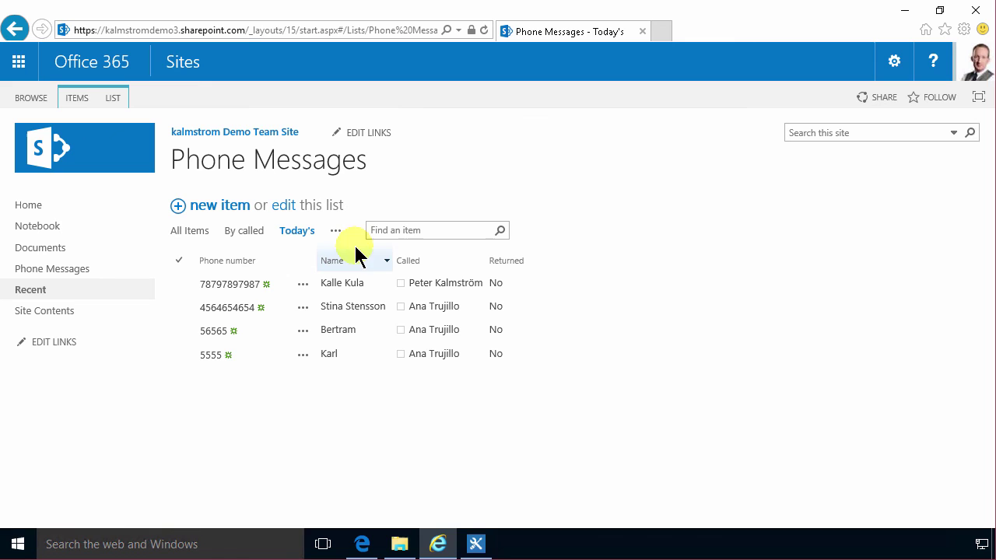
pyautogui.click(341, 234)
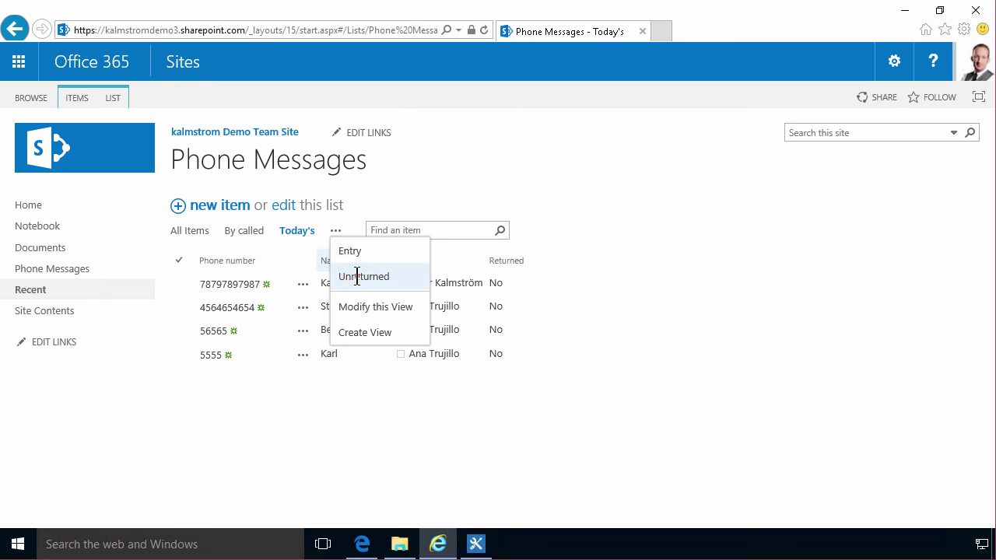
pyautogui.click(358, 276)
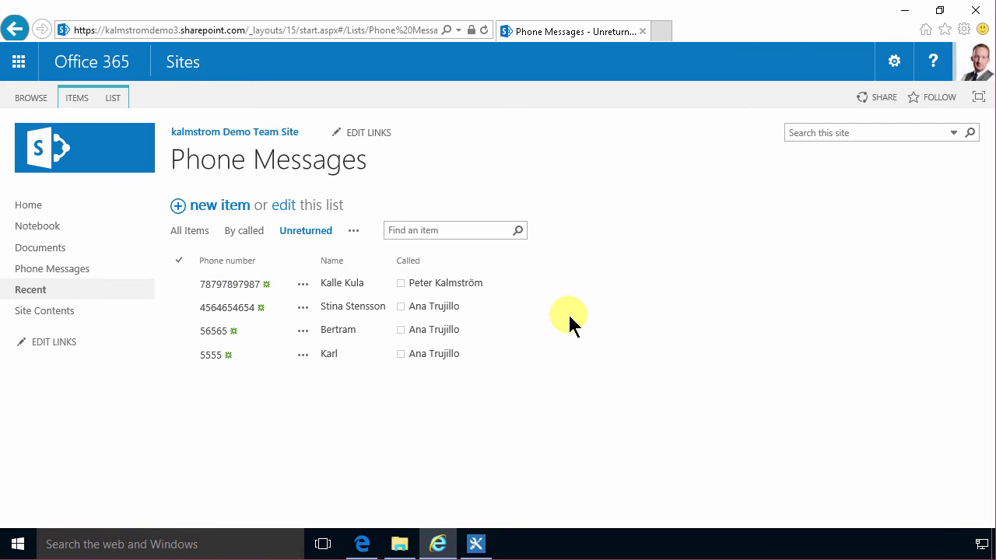